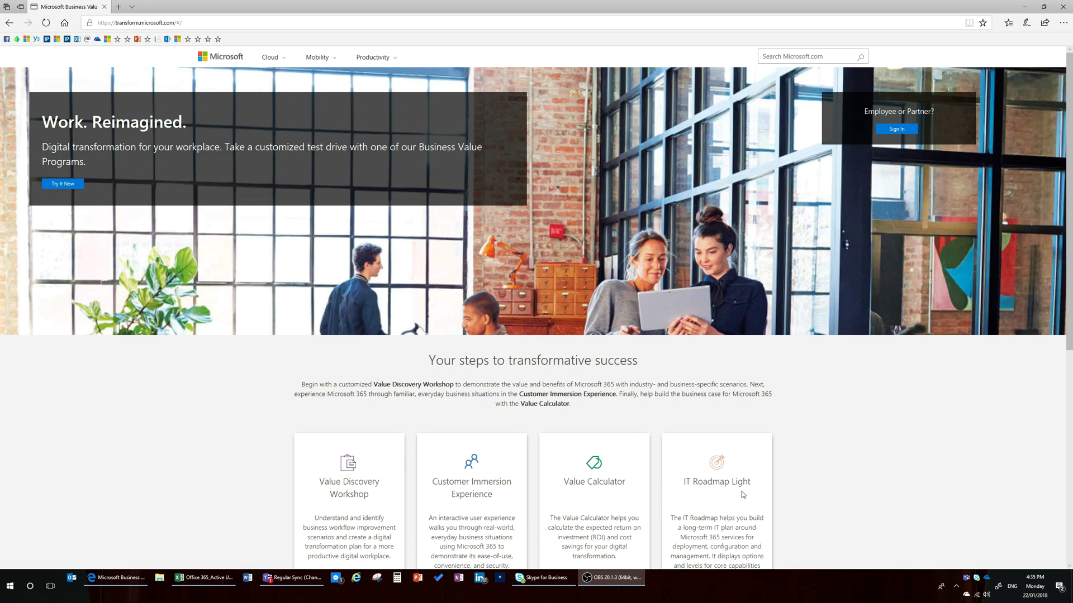
# Scroll down the Microsoft Business Value Programs page to the program cards
pyautogui.scroll(-3, 743, 497)
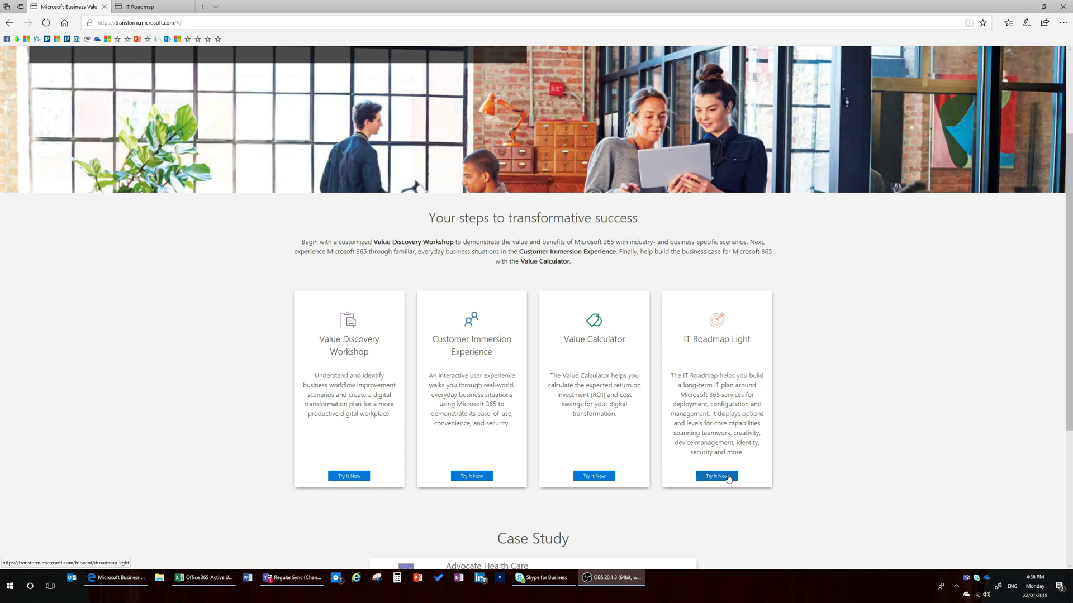
# Start the assessment and prioritise all nine services, from Shared services to IT change management
pyautogui.click(149, 7)
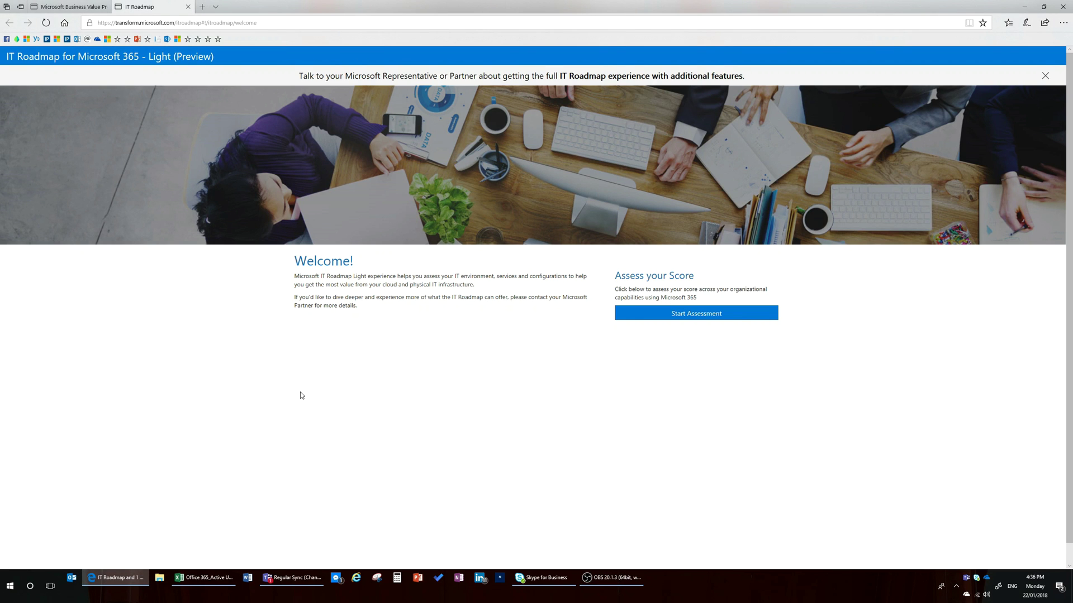
pyautogui.click(690, 314)
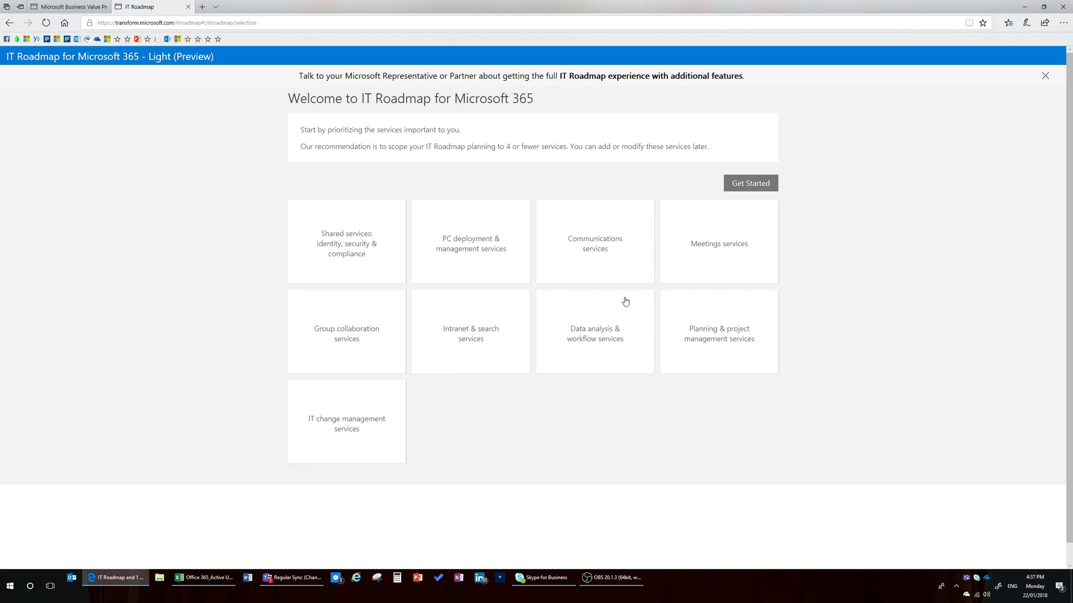
pyautogui.click(366, 258)
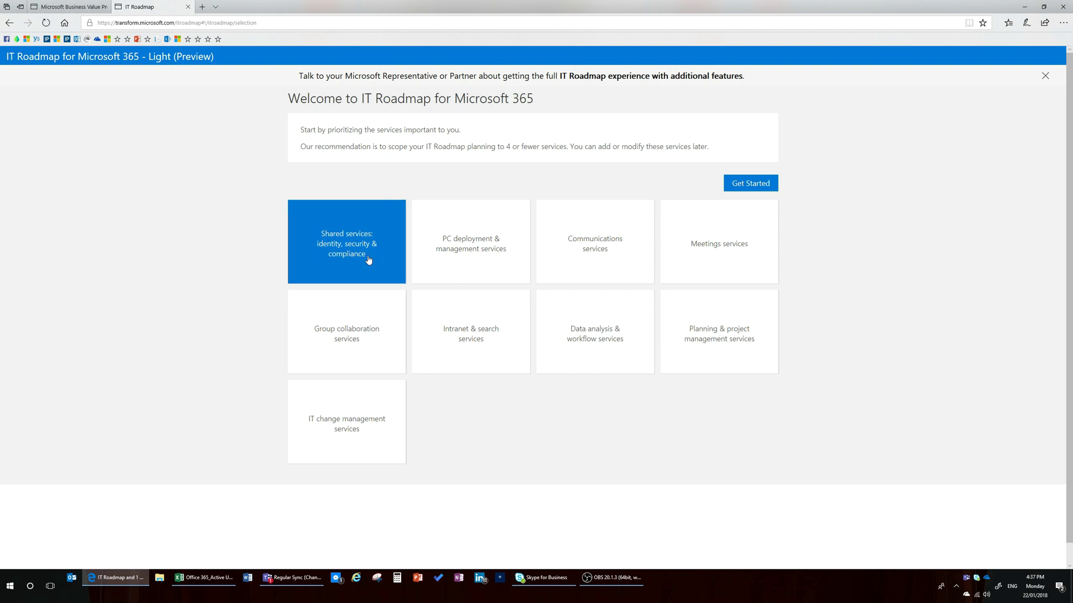
pyautogui.click(475, 263)
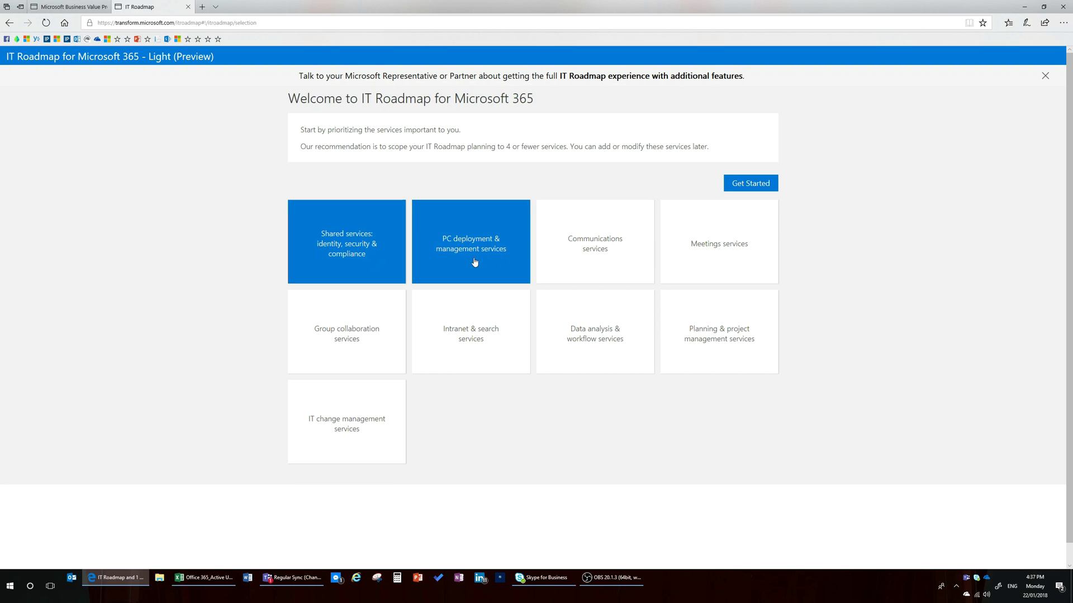
pyautogui.click(618, 252)
pyautogui.click(700, 248)
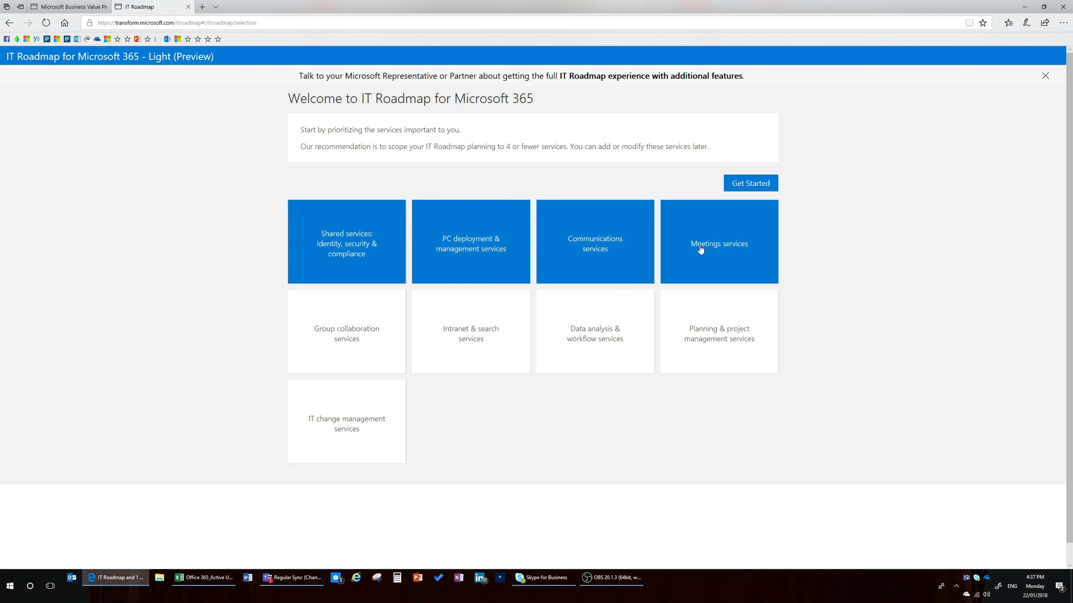
pyautogui.click(367, 342)
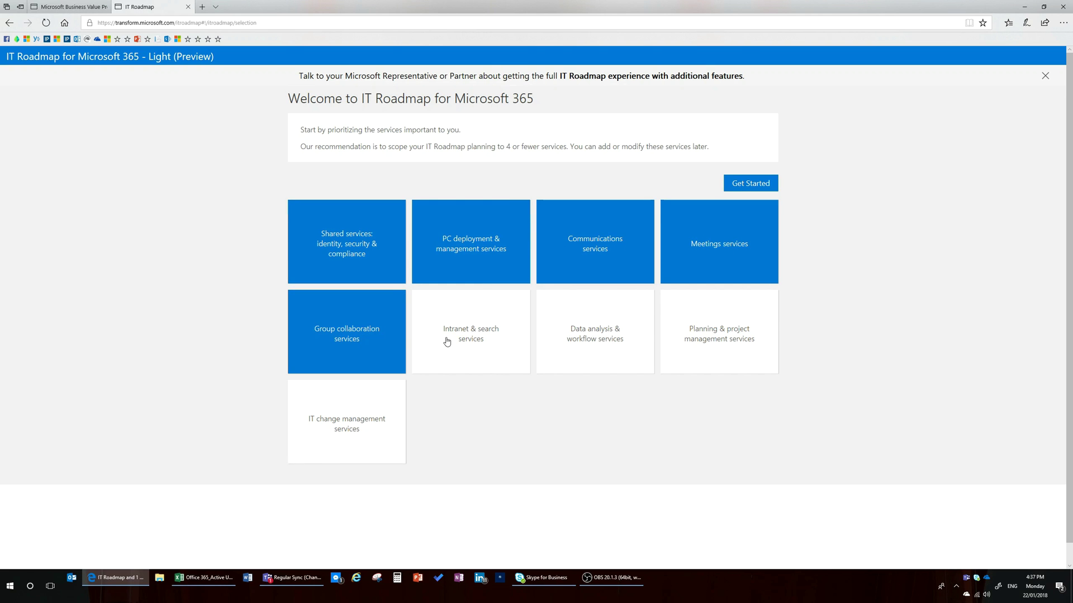
pyautogui.click(447, 343)
pyautogui.click(575, 338)
pyautogui.click(681, 337)
pyautogui.click(355, 424)
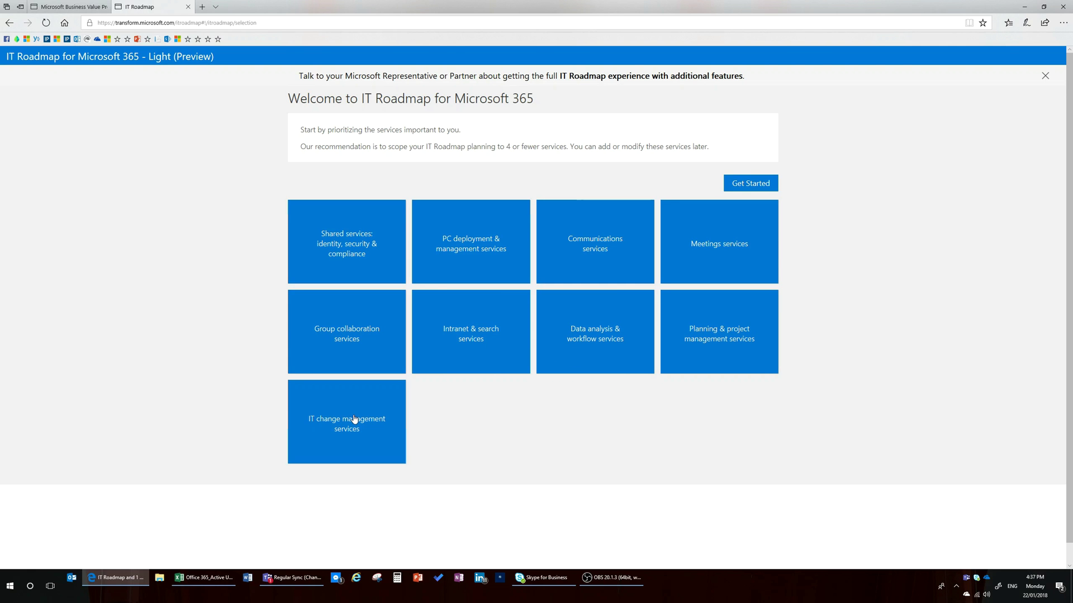
# Begin assessing Shared services and review the Identity, Governance and Compliance tabs before returning to Access management
pyautogui.click(747, 188)
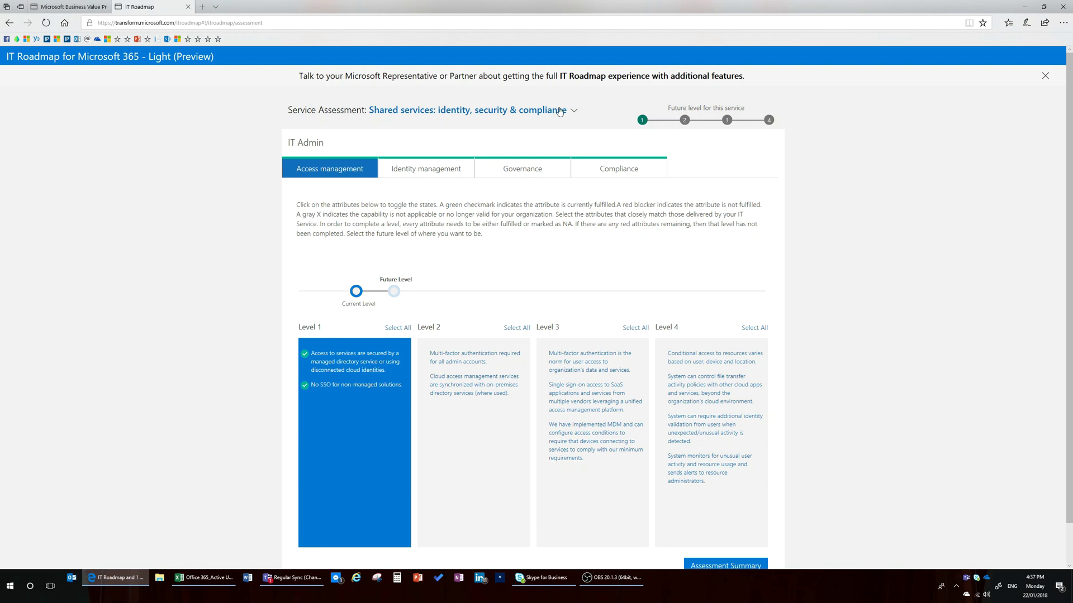
pyautogui.click(577, 115)
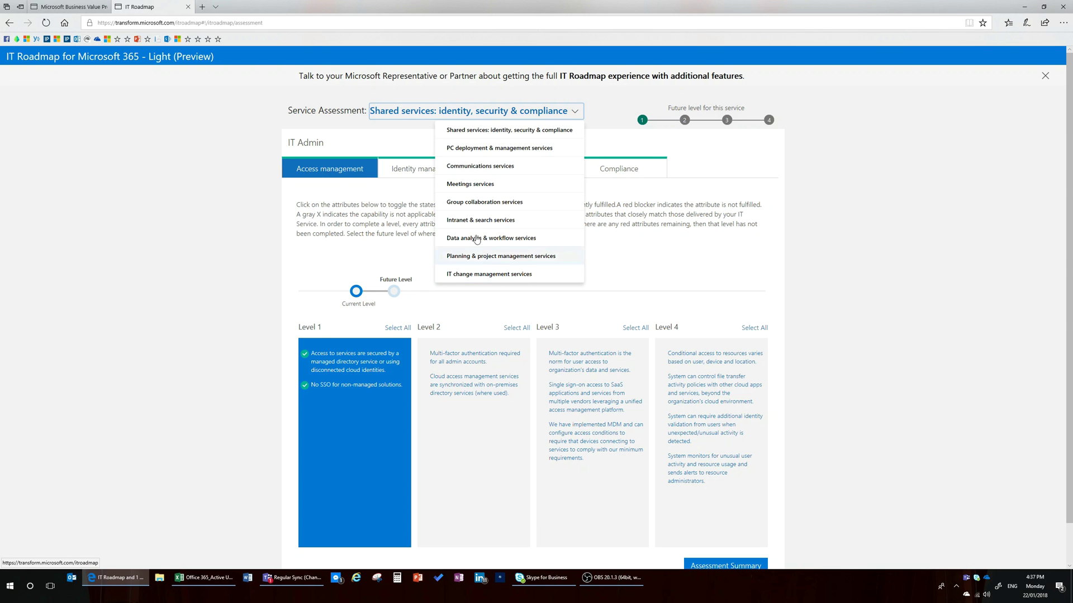
pyautogui.click(351, 141)
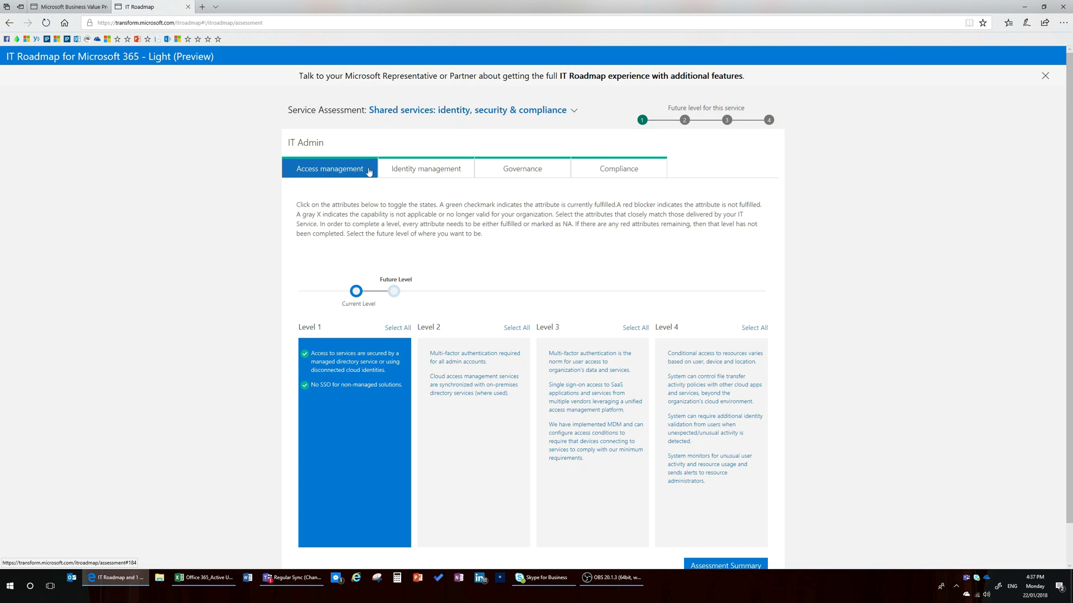
pyautogui.click(411, 172)
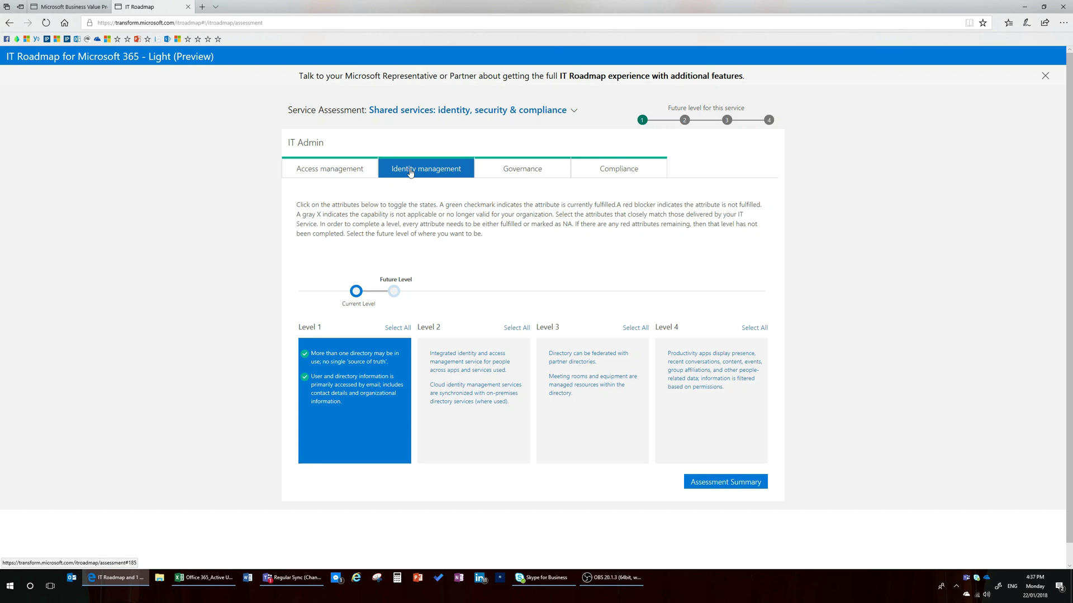
pyautogui.click(504, 174)
pyautogui.click(609, 173)
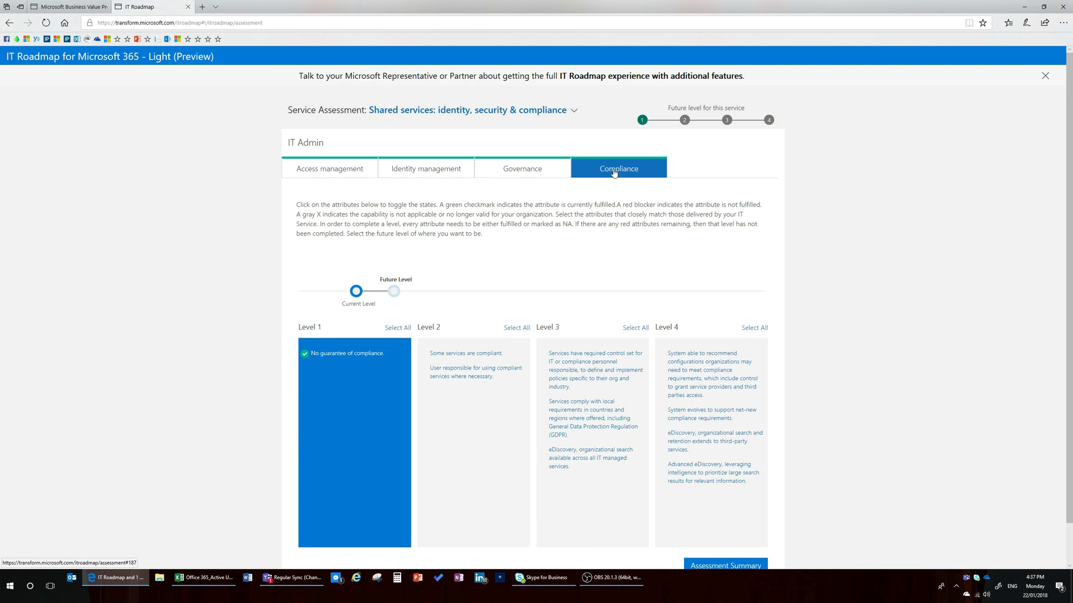
pyautogui.click(311, 166)
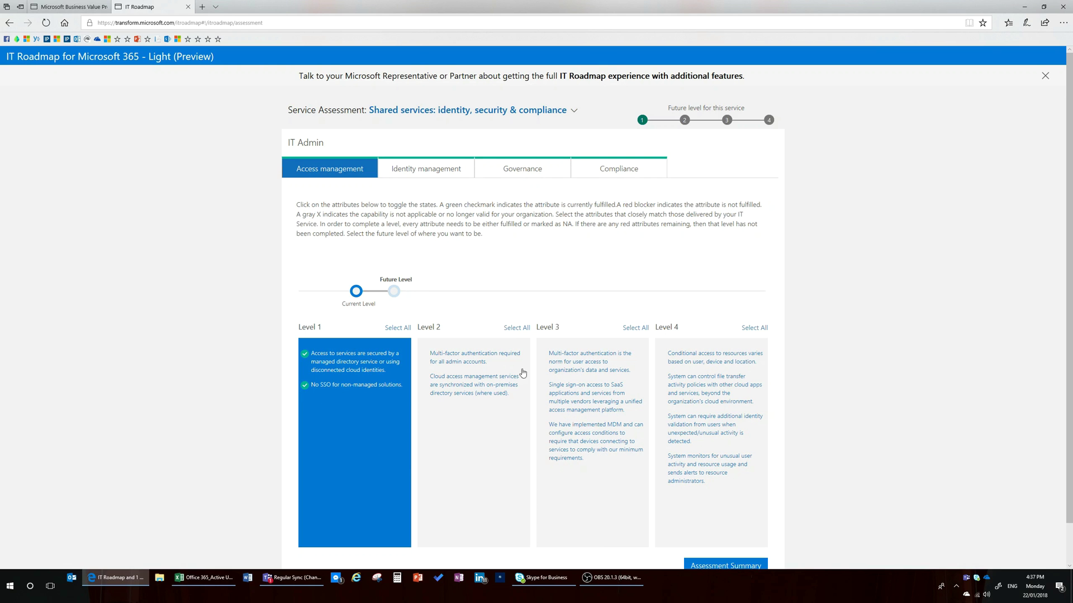
# Cycle the Level 2 admin multi-factor authentication attribute through its states, ending at not fulfilled
pyautogui.click(424, 359)
pyautogui.click(425, 358)
pyautogui.click(424, 358)
pyautogui.click(424, 358)
# Mark cloud sync, Level 3 MFA, single sign-on and MDM as blockers and set future Level 4
pyautogui.click(423, 378)
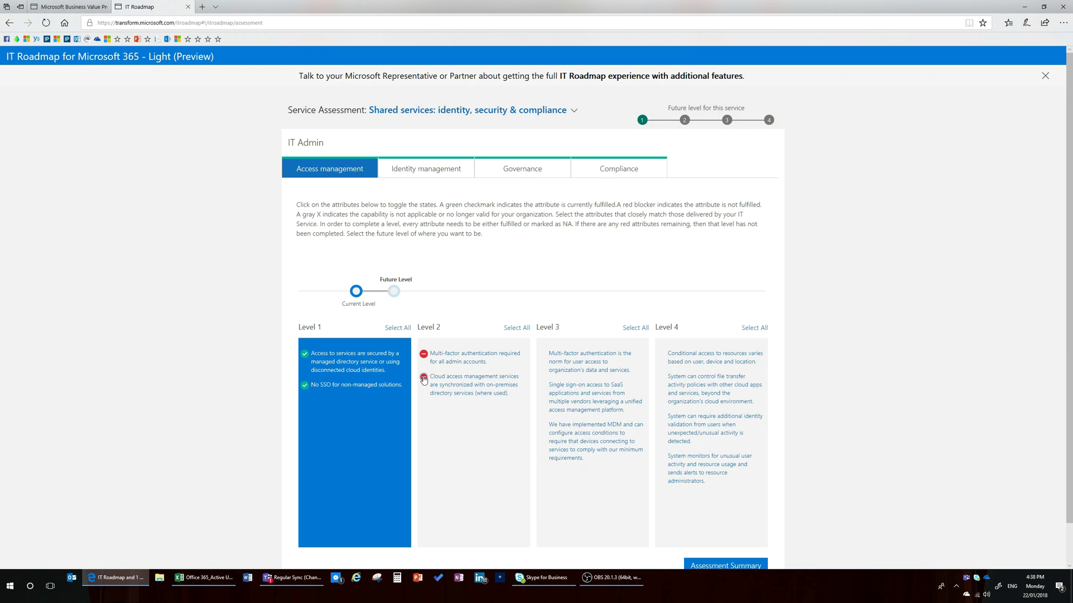
pyautogui.click(541, 358)
pyautogui.click(542, 388)
pyautogui.click(541, 431)
pyautogui.moveTo(396, 295); pyautogui.dragTo(704, 297)
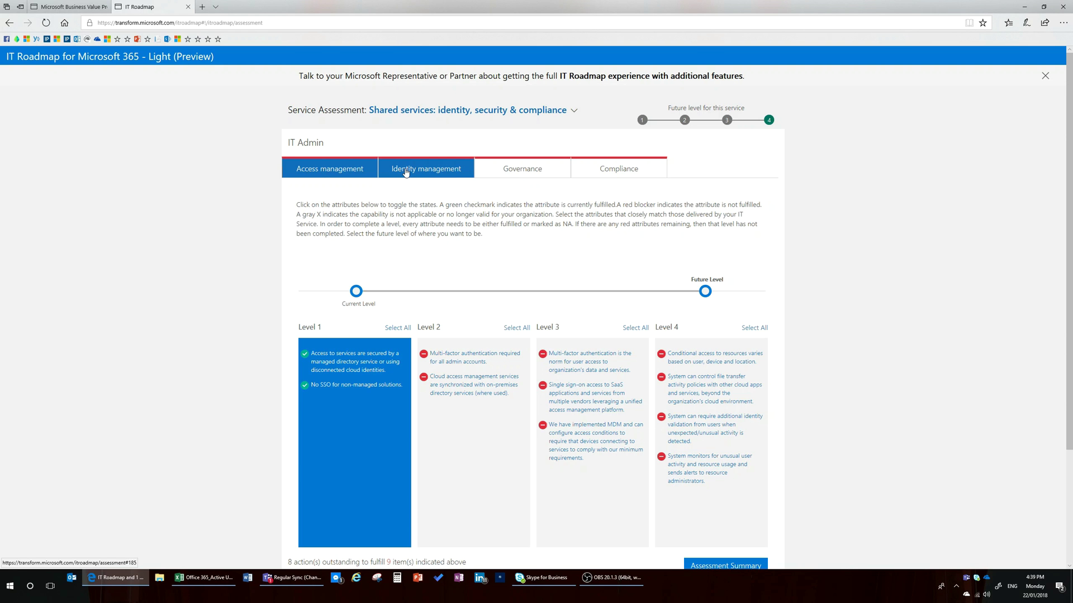
pyautogui.click(406, 172)
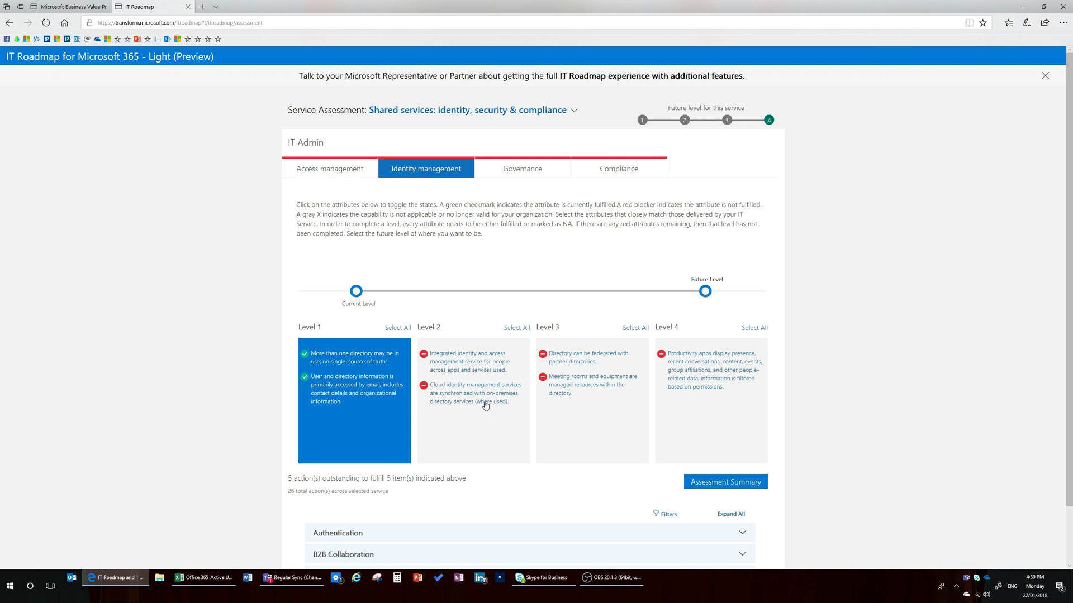
pyautogui.click(507, 170)
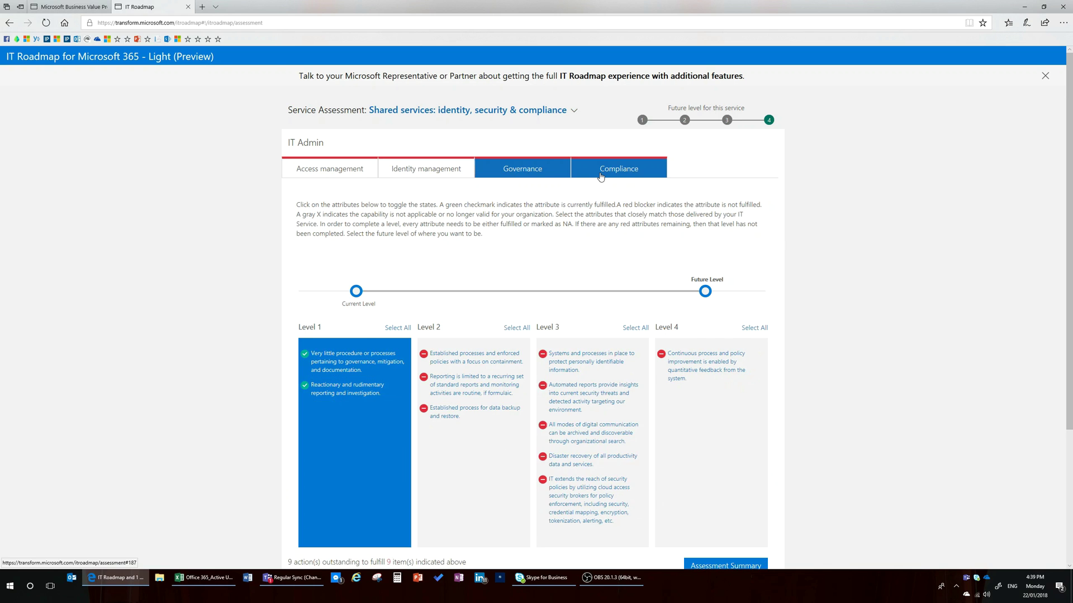
pyautogui.click(601, 175)
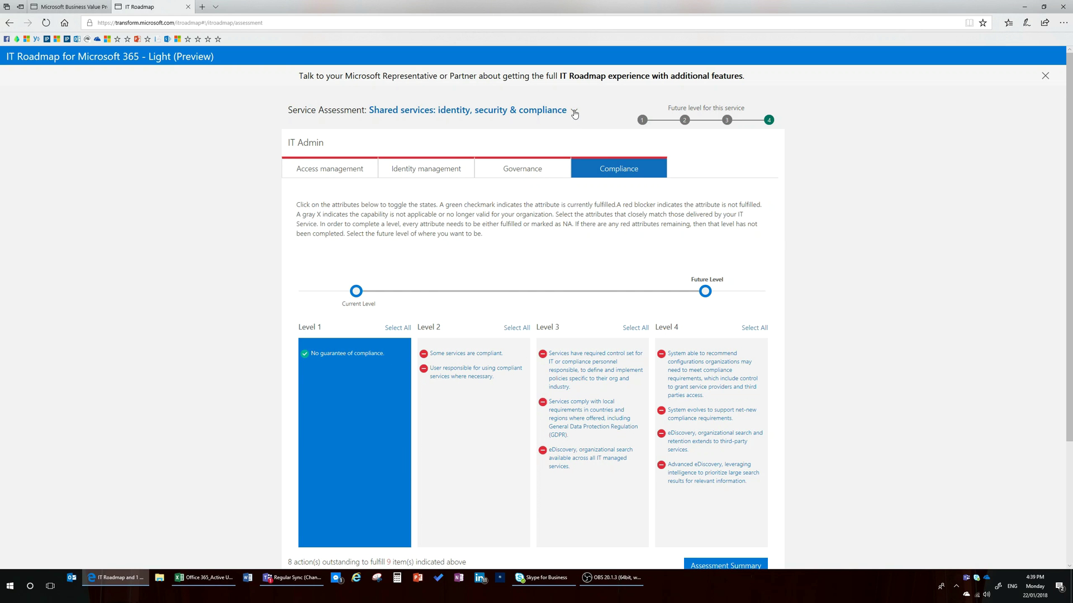
pyautogui.click(574, 114)
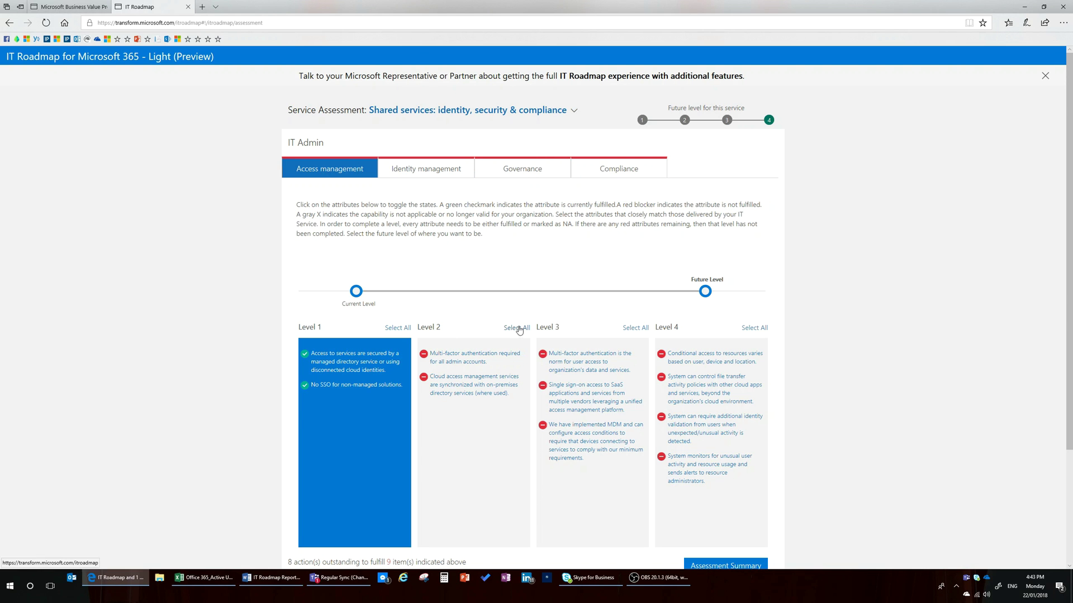
# Mark all Level 2 attributes fulfilled on the Access management, Identity management, Governance and Compliance tabs
pyautogui.click(517, 329)
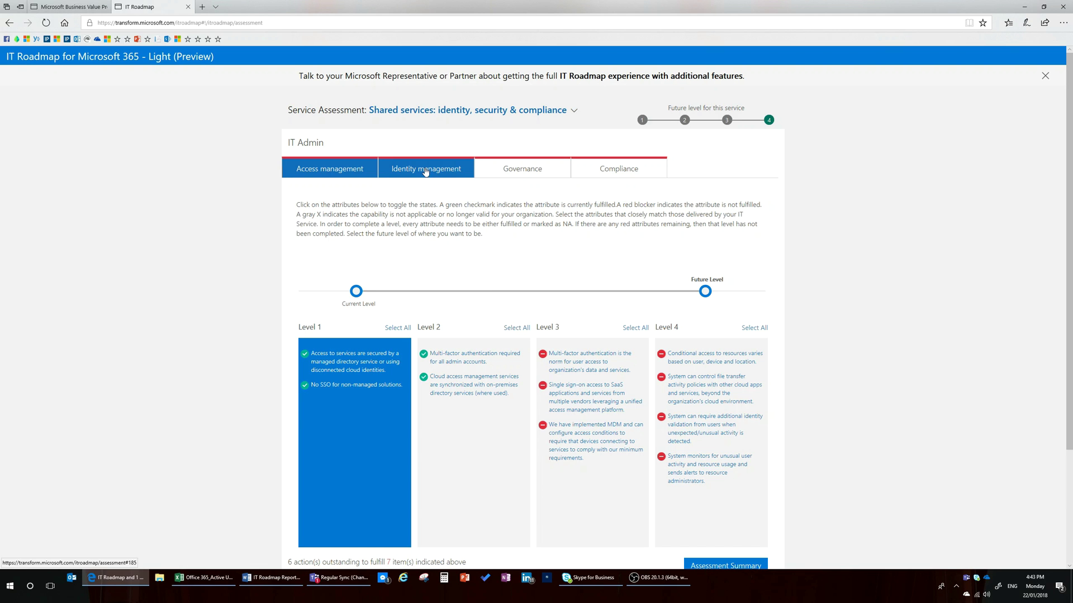
pyautogui.click(425, 172)
pyautogui.click(517, 329)
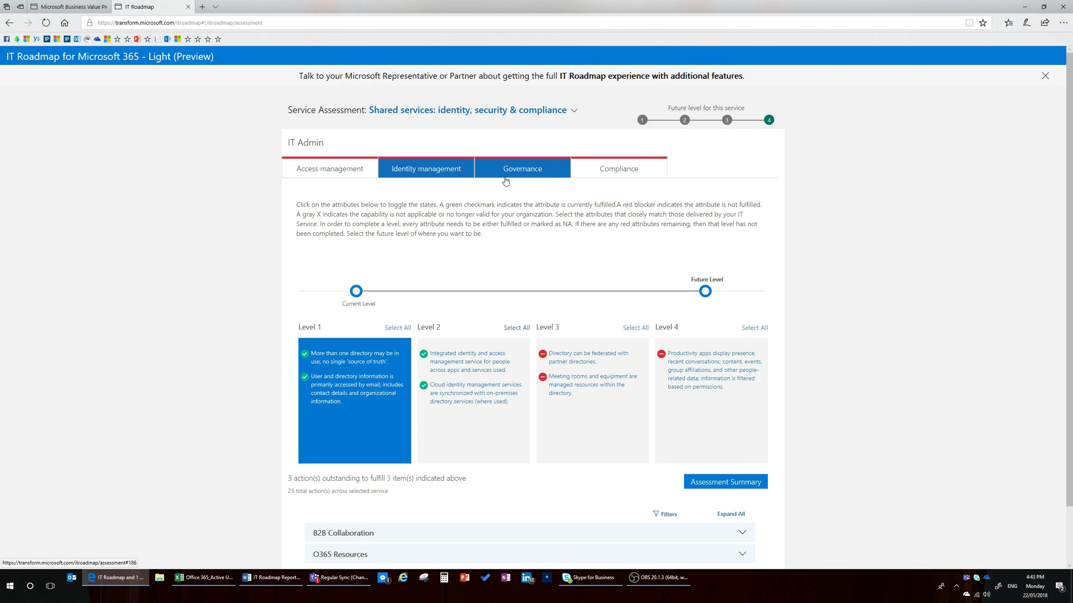
pyautogui.click(505, 179)
pyautogui.click(516, 328)
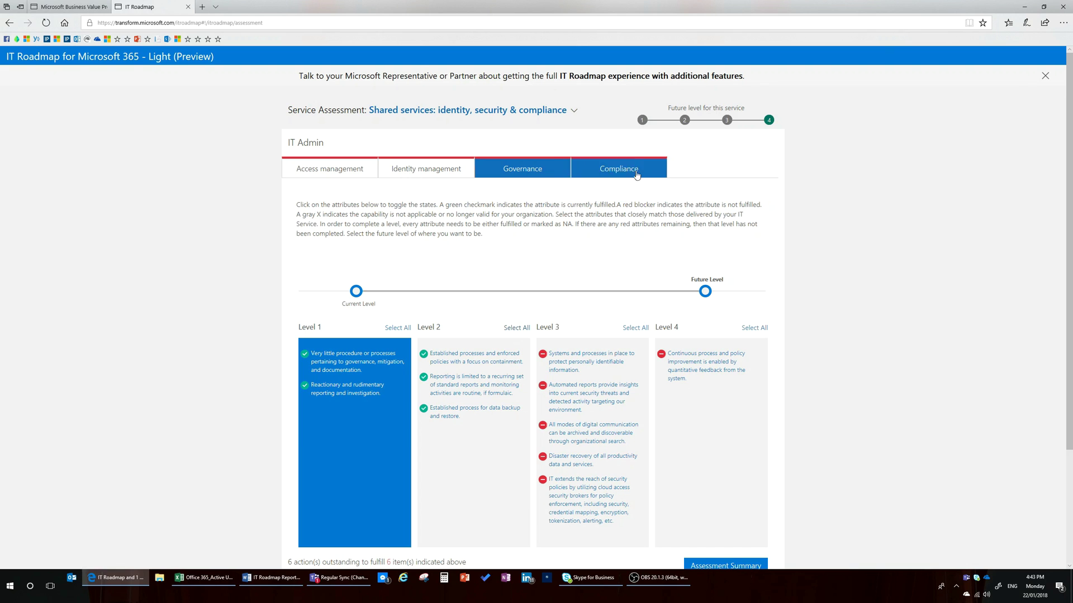
pyautogui.click(639, 170)
pyautogui.click(519, 329)
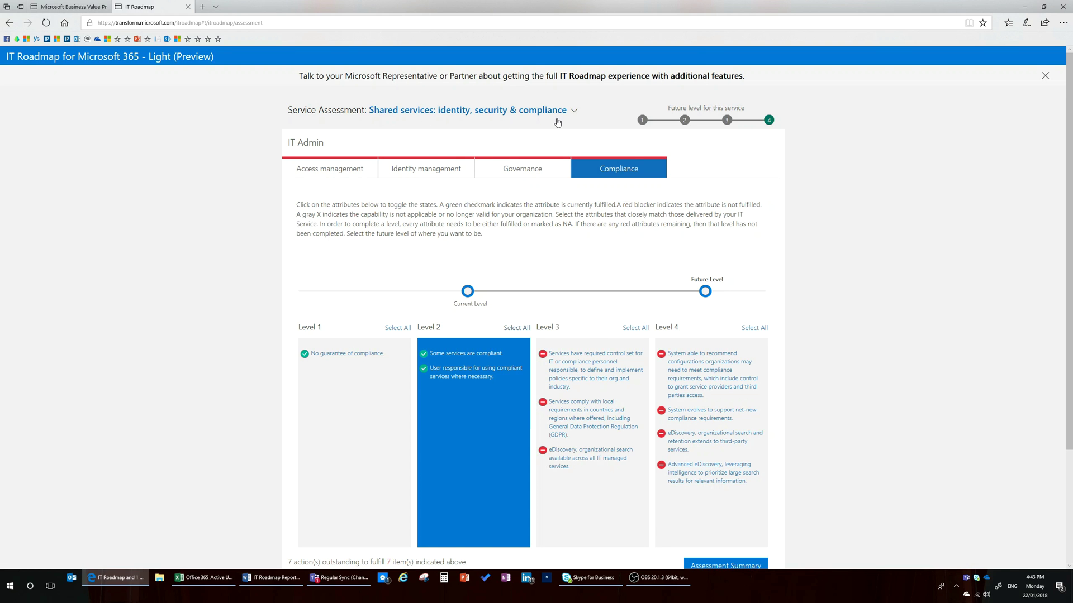
pyautogui.scroll(-2, 744, 421)
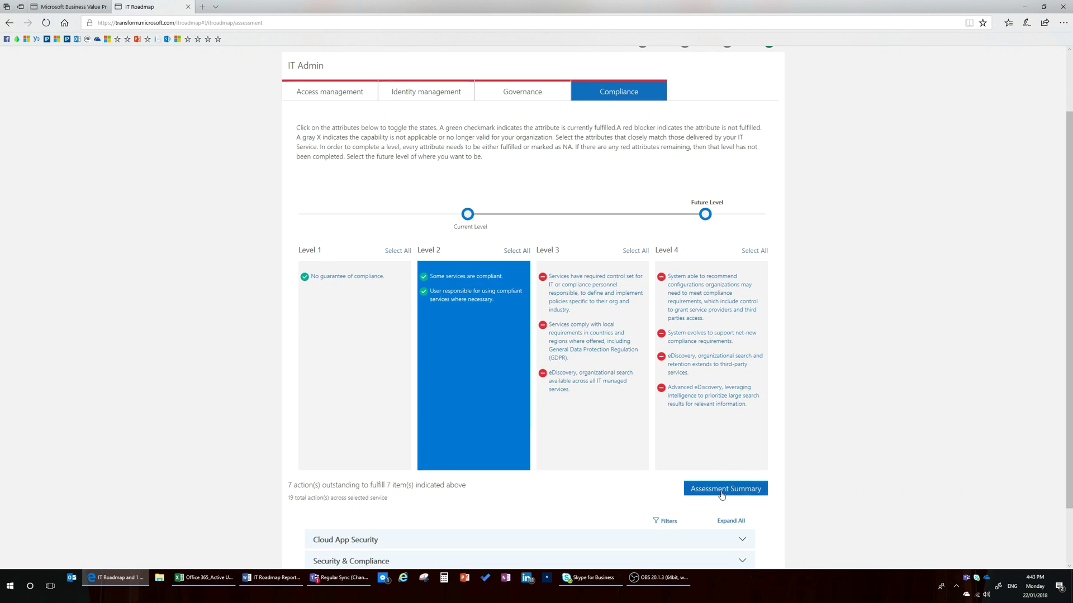
pyautogui.click(721, 492)
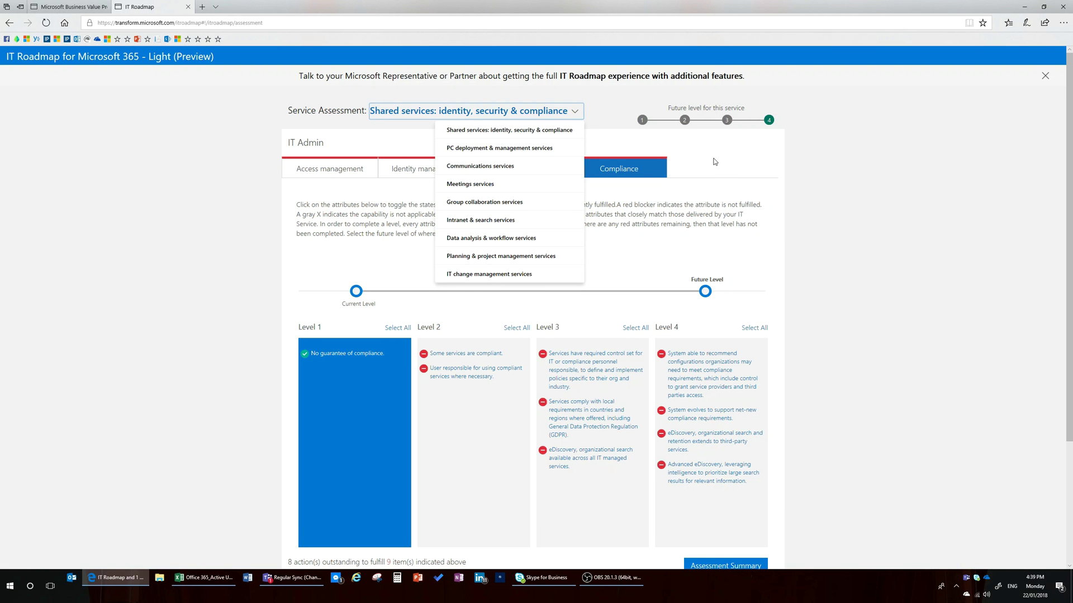
pyautogui.click(716, 162)
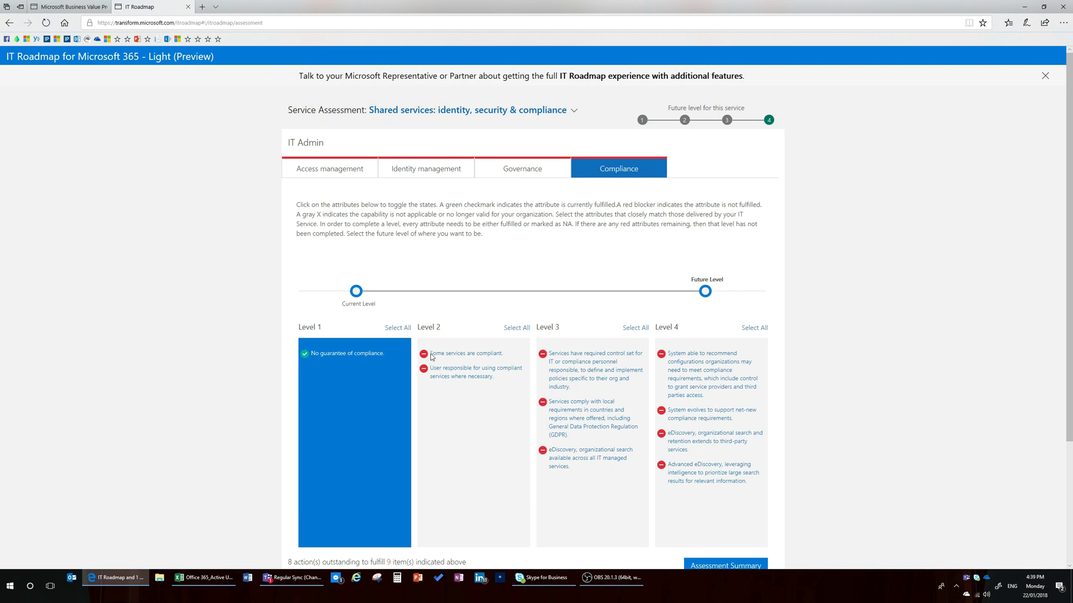
pyautogui.scroll(-3, 461, 475)
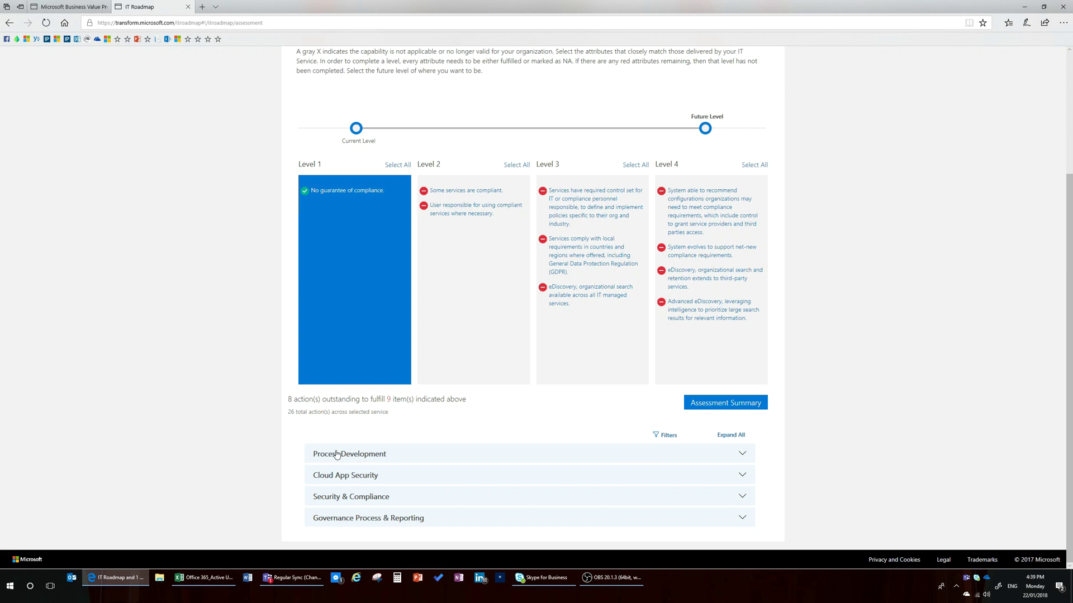
# Expand Process Development to reveal the compliance user-training action, Med/High impact and Medium effort
pyautogui.click(742, 454)
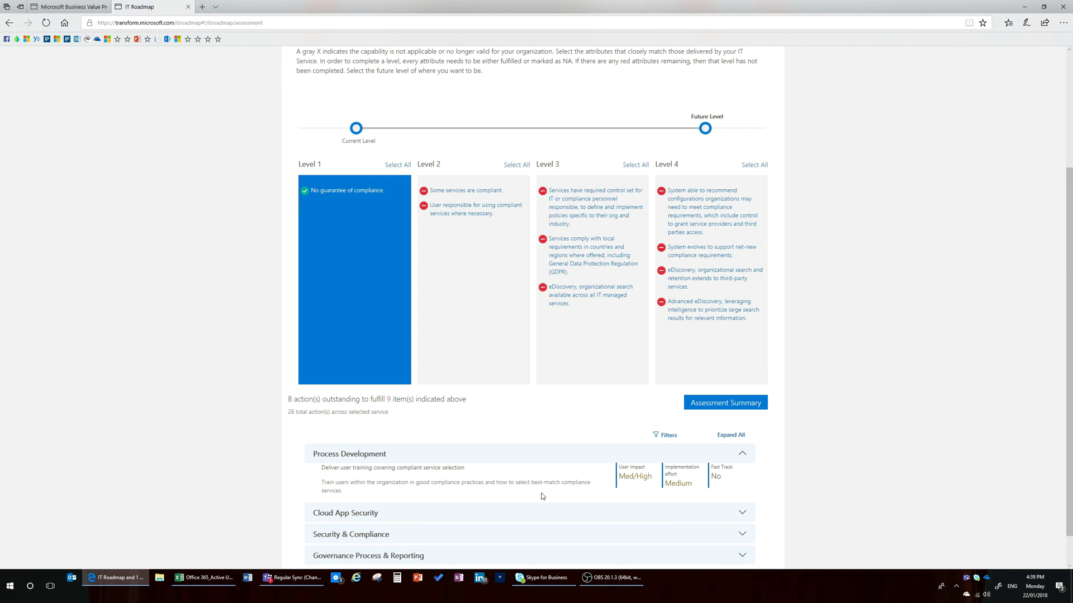
pyautogui.scroll(-1, 541, 496)
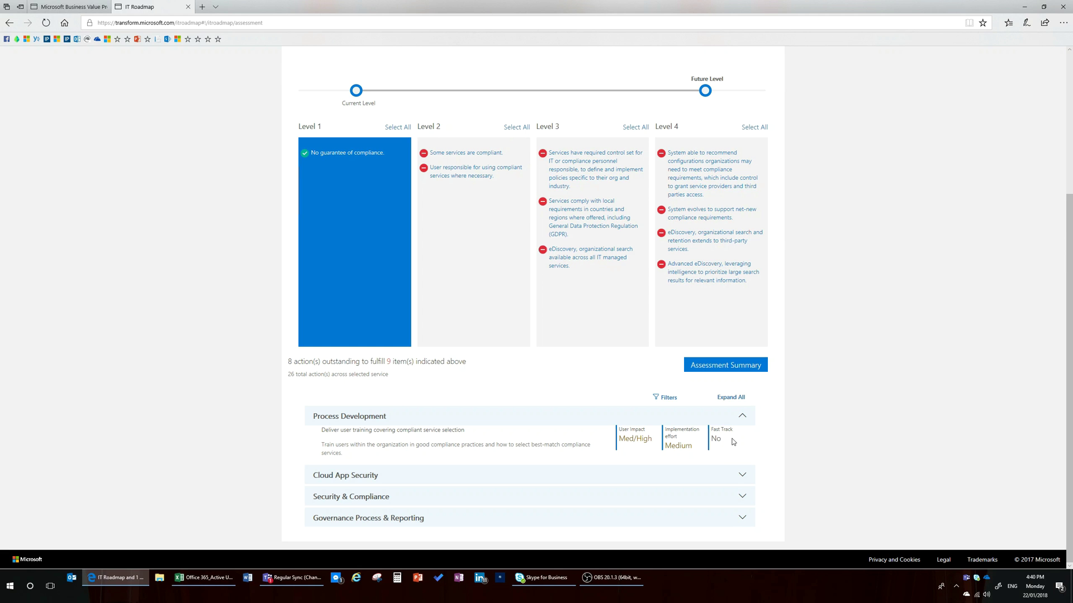
pyautogui.scroll(3, 584, 433)
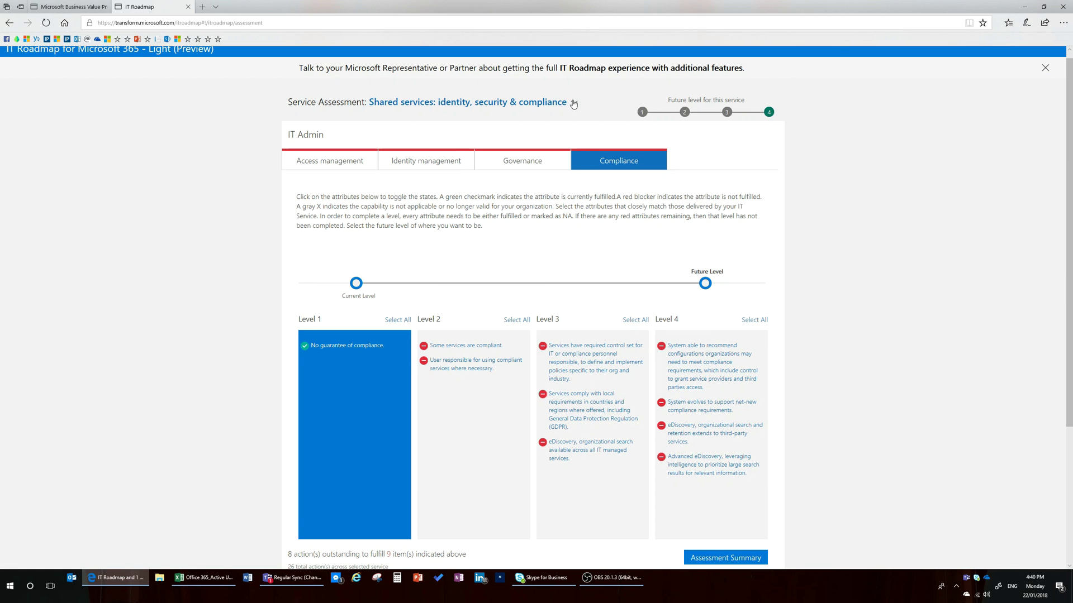
# Check the Service Assessment list unchanged, then open the Assessment Summary showing overall Level 1 of 4
pyautogui.click(573, 104)
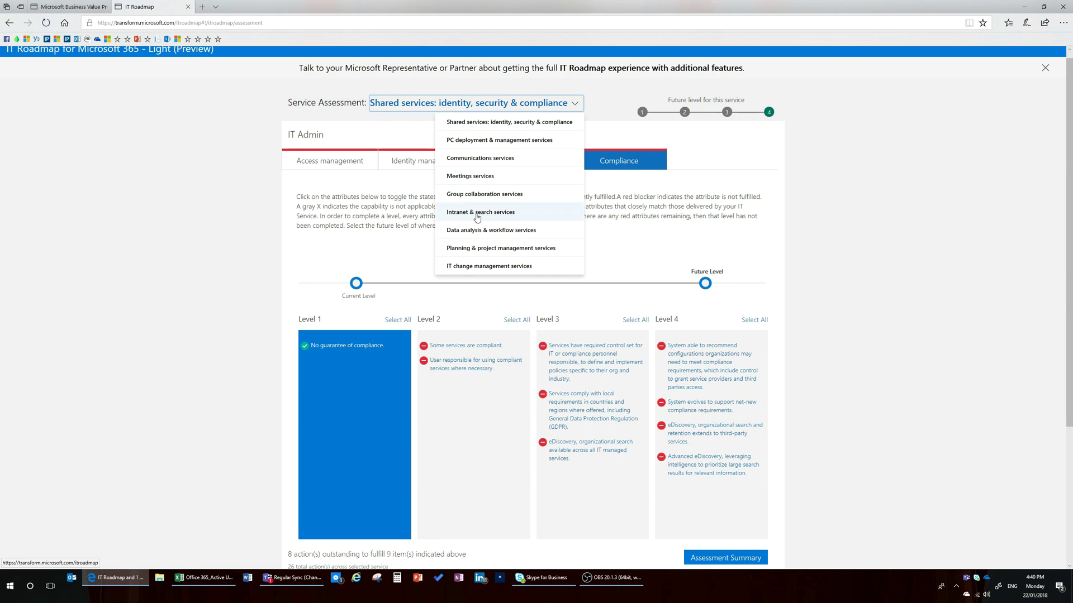
pyautogui.click(406, 132)
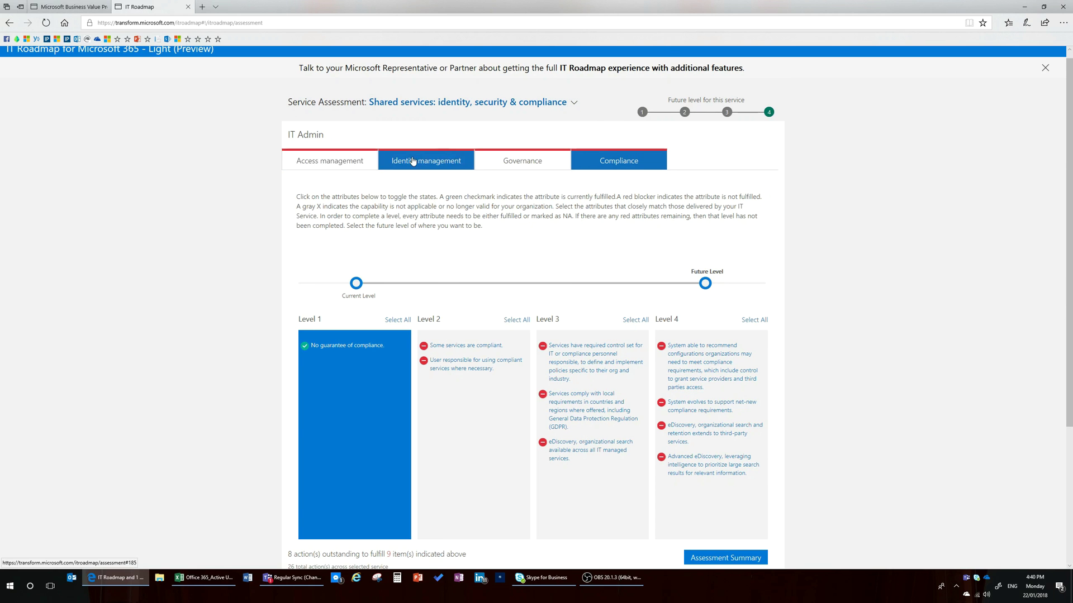
pyautogui.scroll(-1, 566, 342)
pyautogui.scroll(-3, 566, 342)
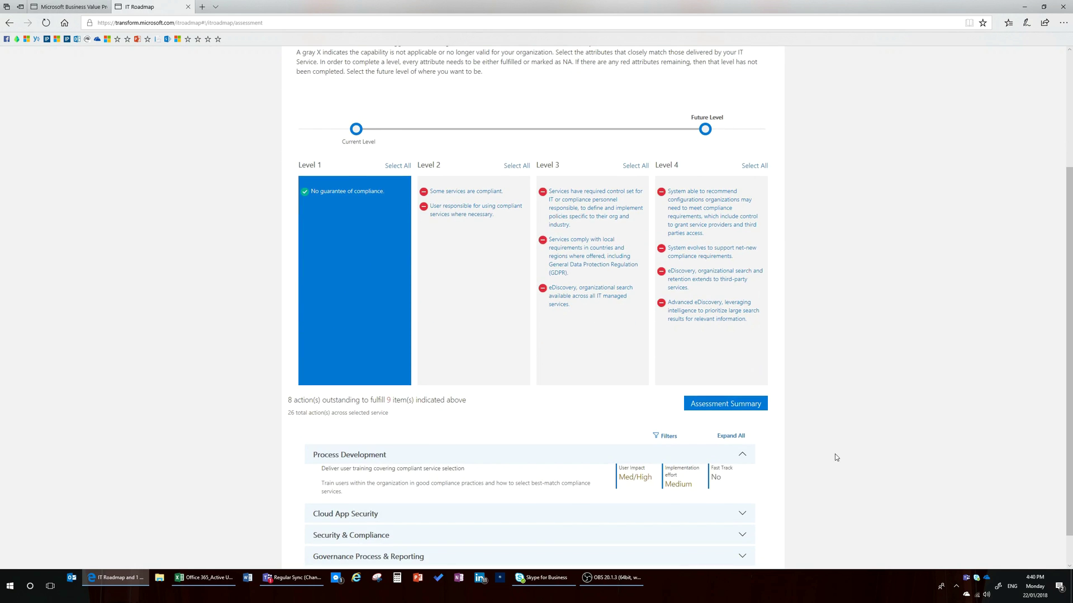
pyautogui.click(734, 406)
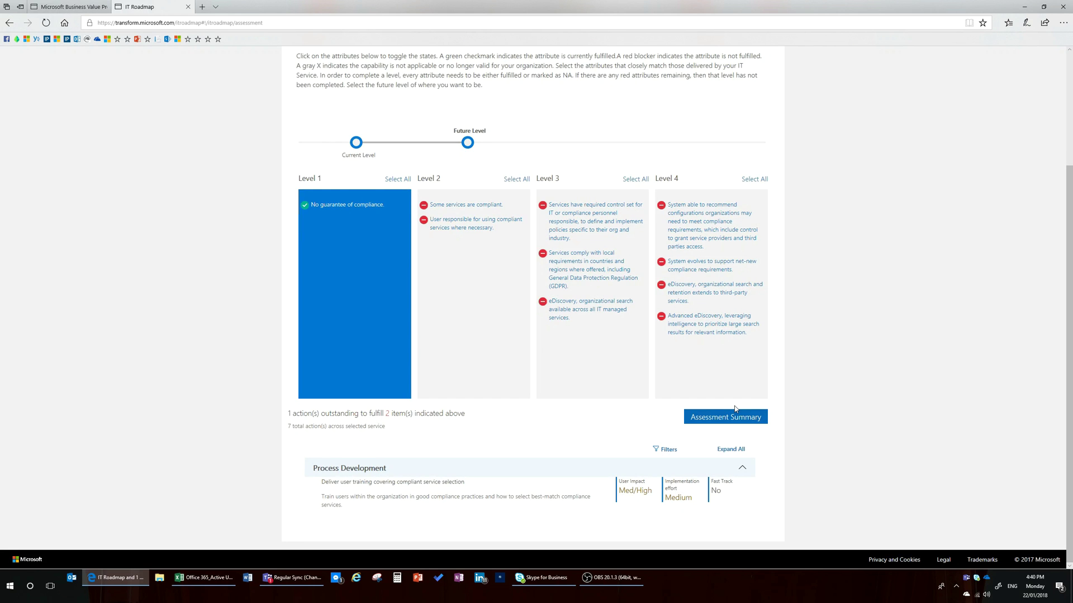
pyautogui.click(734, 407)
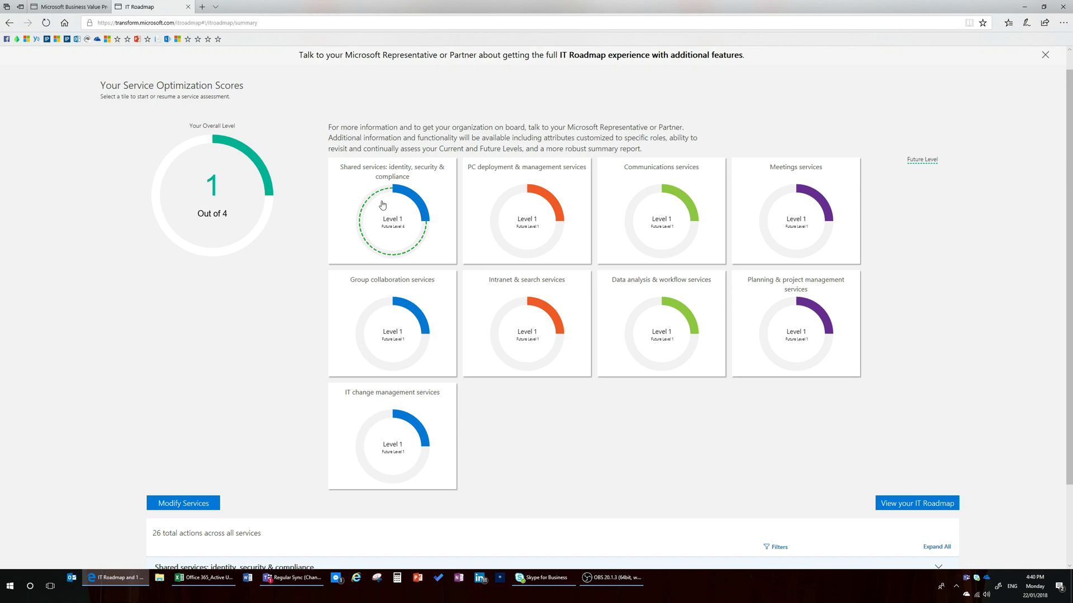
pyautogui.scroll(-2, 347, 442)
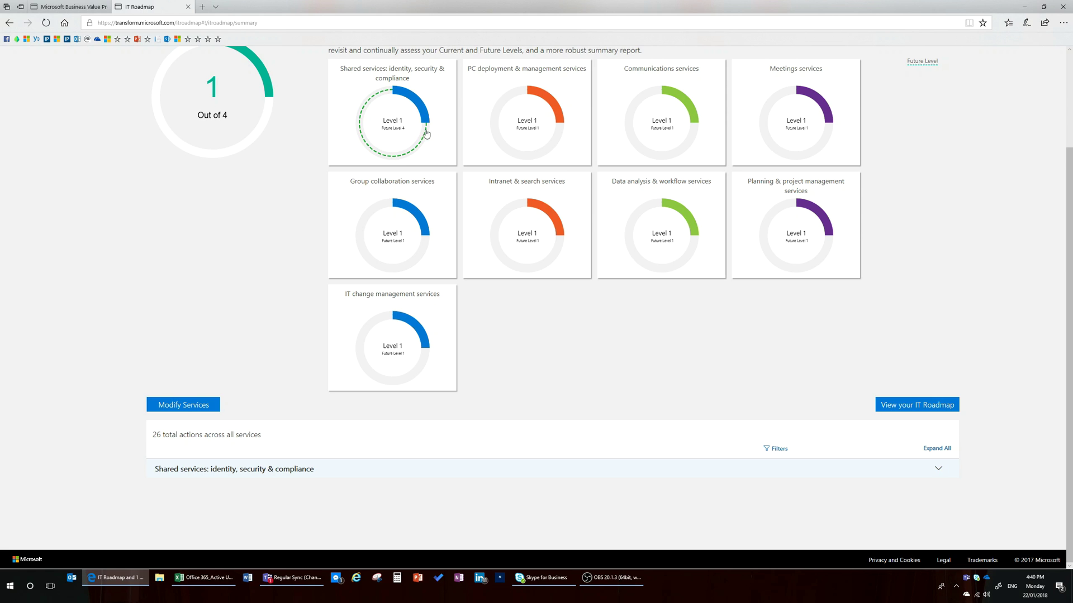
# Expand the Shared services actions and review its Azure AD multi-factor authentication recommendations
pyautogui.click(938, 468)
pyautogui.scroll(-4, 484, 503)
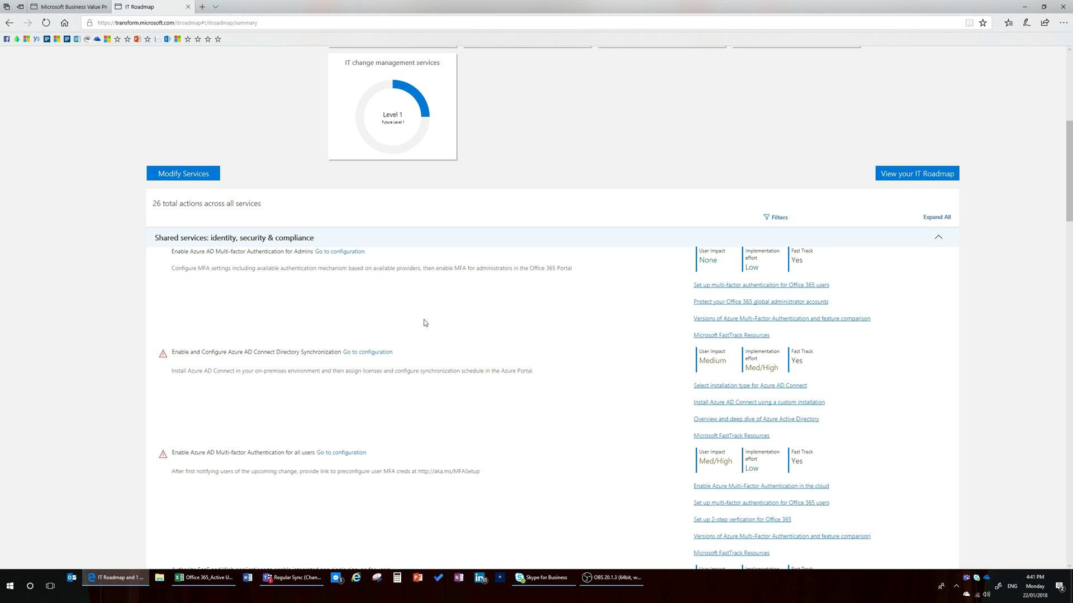
pyautogui.scroll(5, 436, 353)
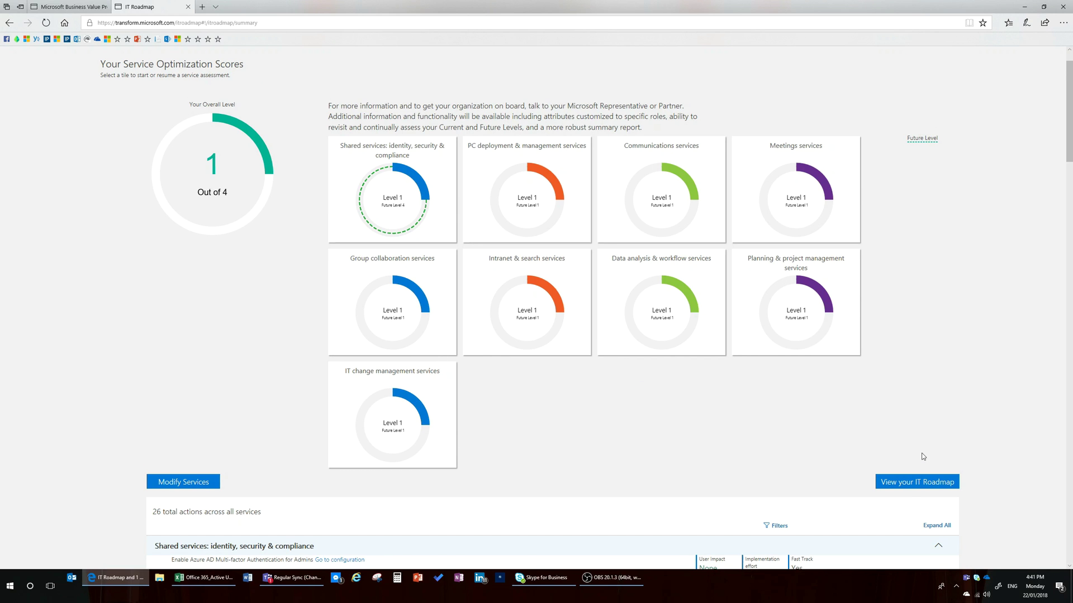
# Download IT Roadmap Report.docx and open it in Word in Protected View
pyautogui.click(906, 484)
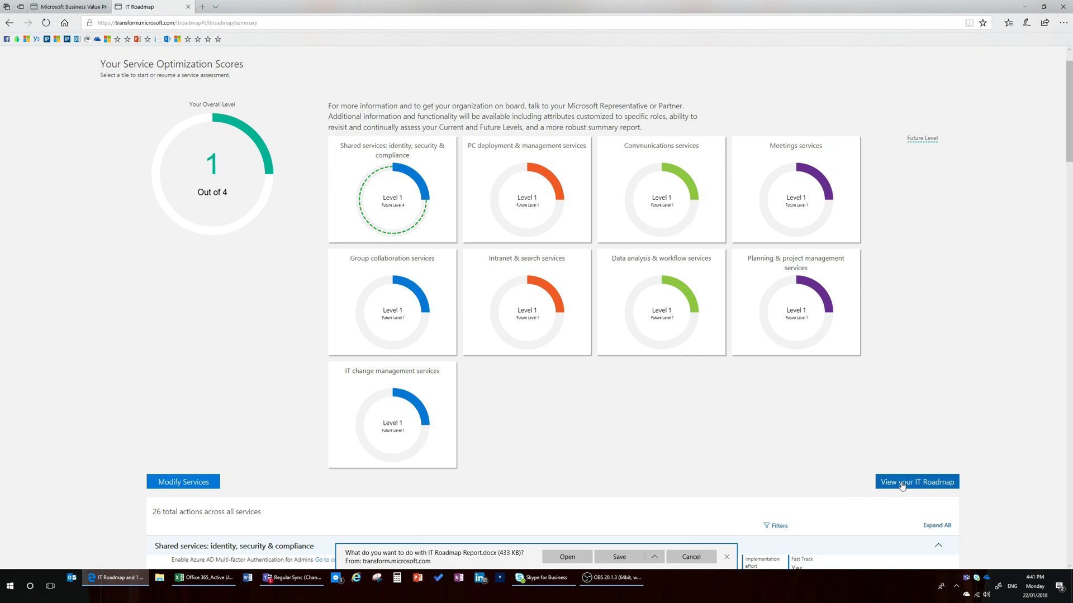
pyautogui.click(574, 563)
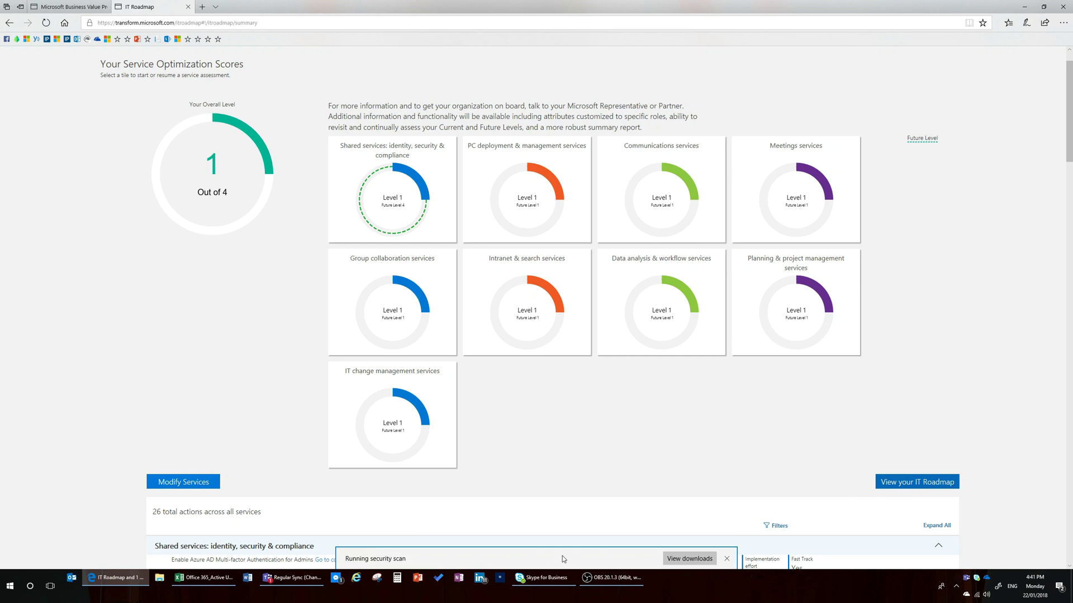
pyautogui.scroll(-2, 438, 396)
pyautogui.scroll(-4, 438, 397)
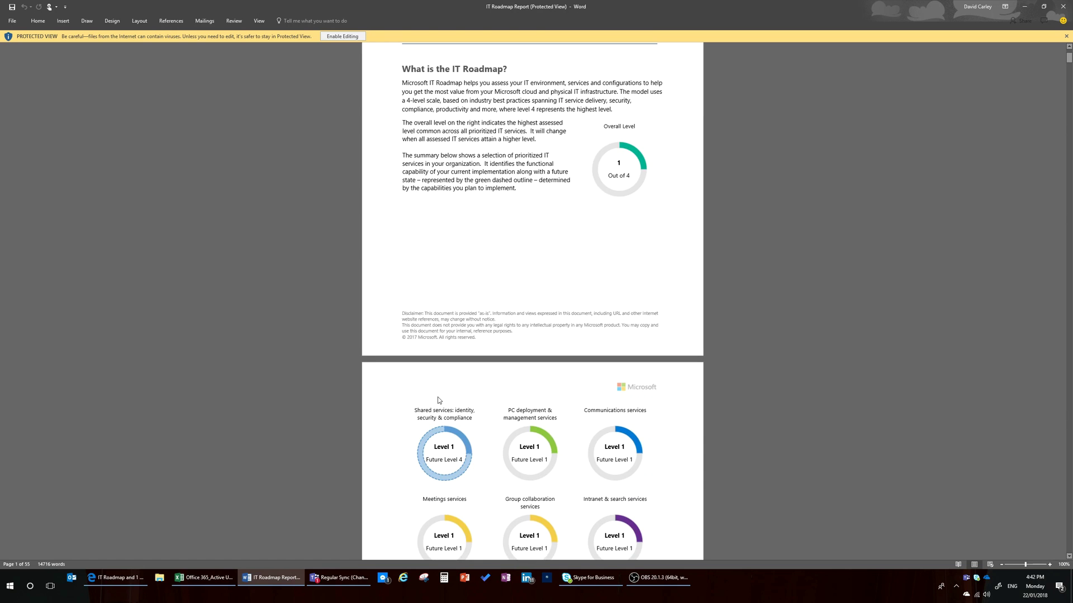
pyautogui.scroll(-7, 439, 401)
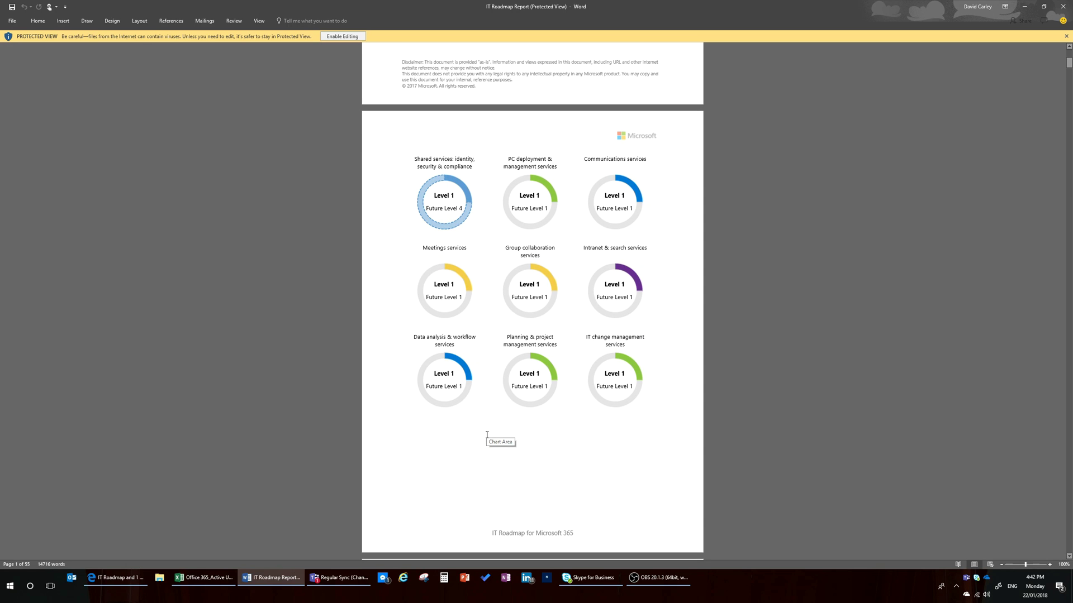
pyautogui.scroll(-8, 486, 434)
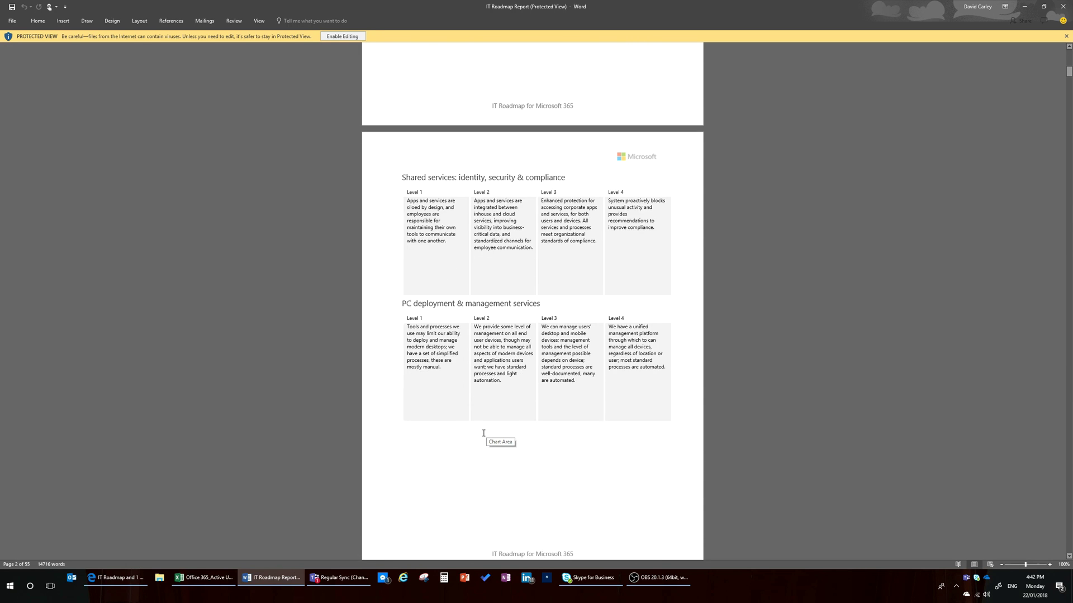
pyautogui.scroll(-10, 484, 434)
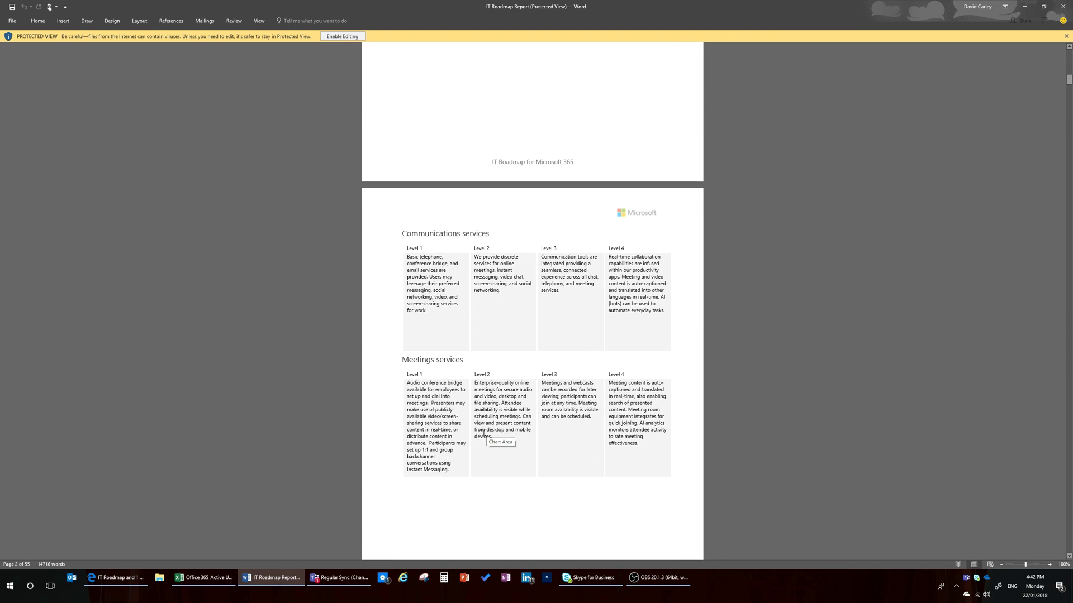
pyautogui.scroll(-8, 484, 433)
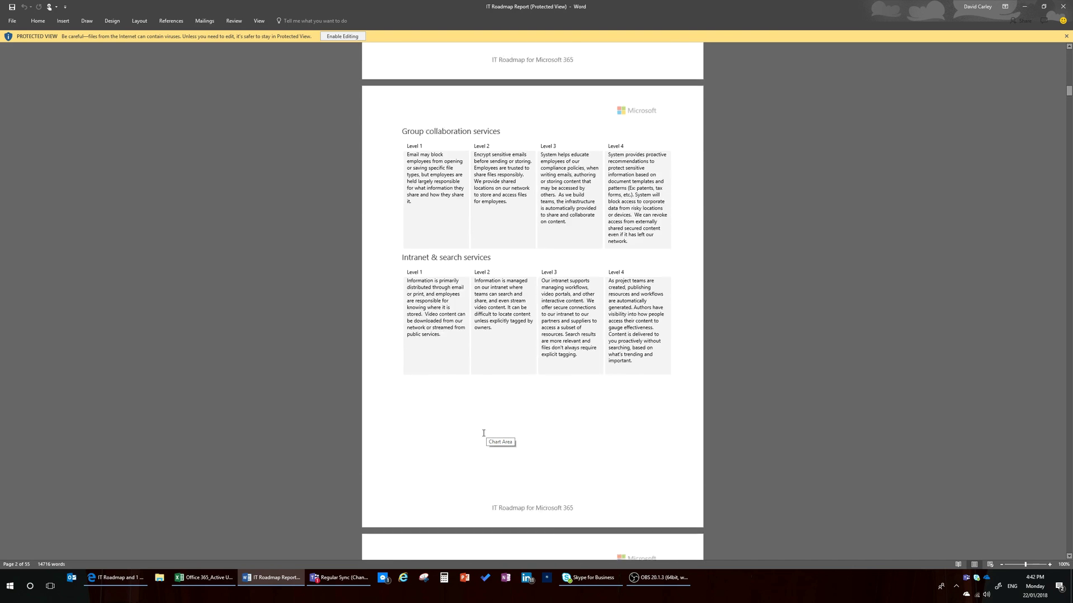
pyautogui.scroll(-1, 849, 381)
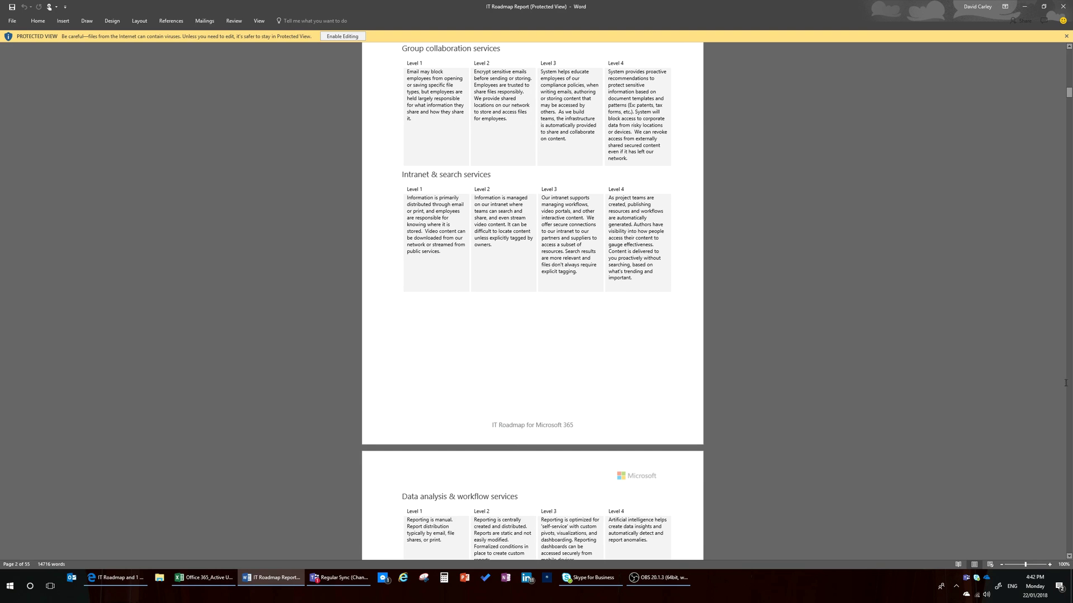
pyautogui.scroll(-20, 1066, 385)
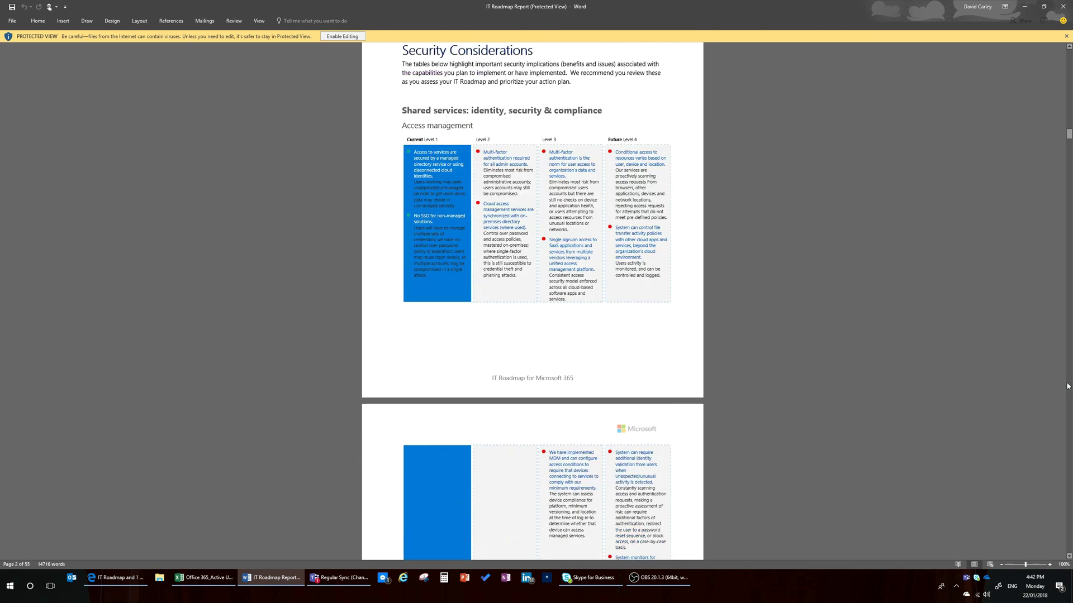
pyautogui.scroll(-2, 953, 347)
pyautogui.scroll(4, 633, 298)
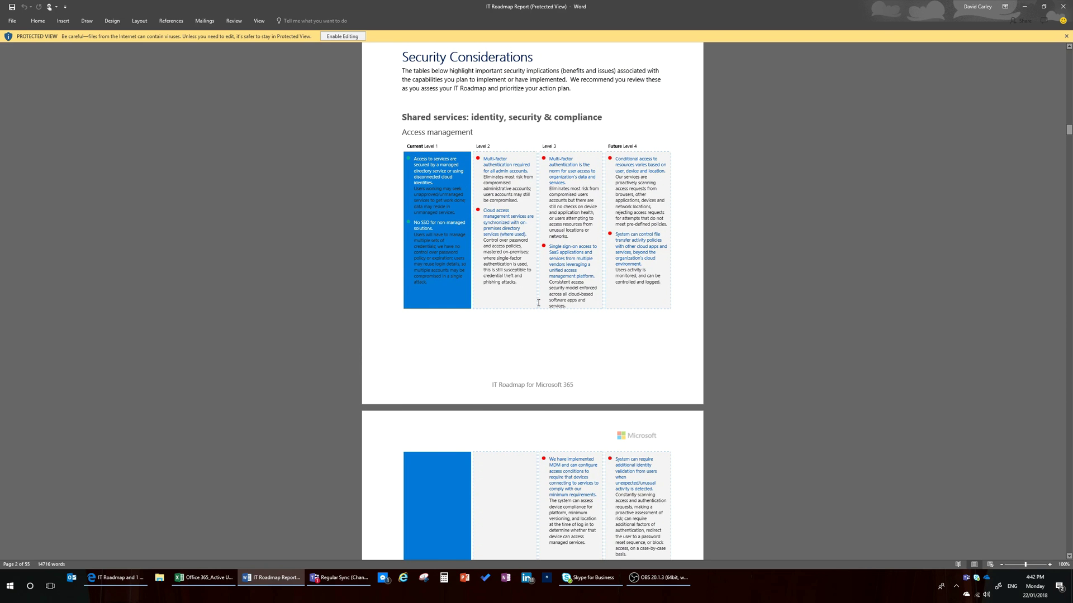
pyautogui.scroll(-6, 538, 303)
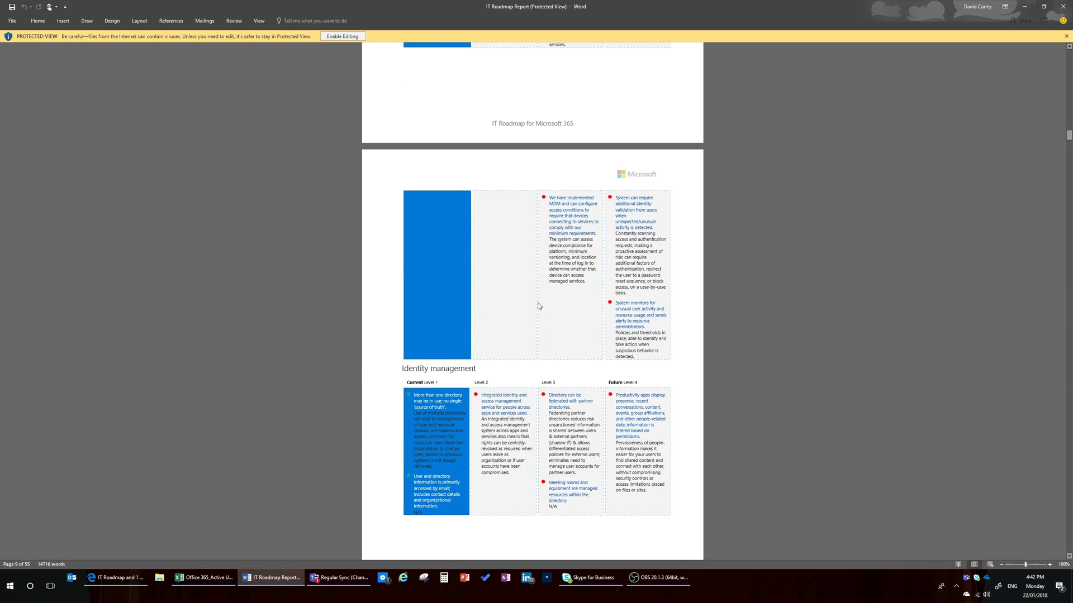
pyautogui.scroll(-2, 539, 303)
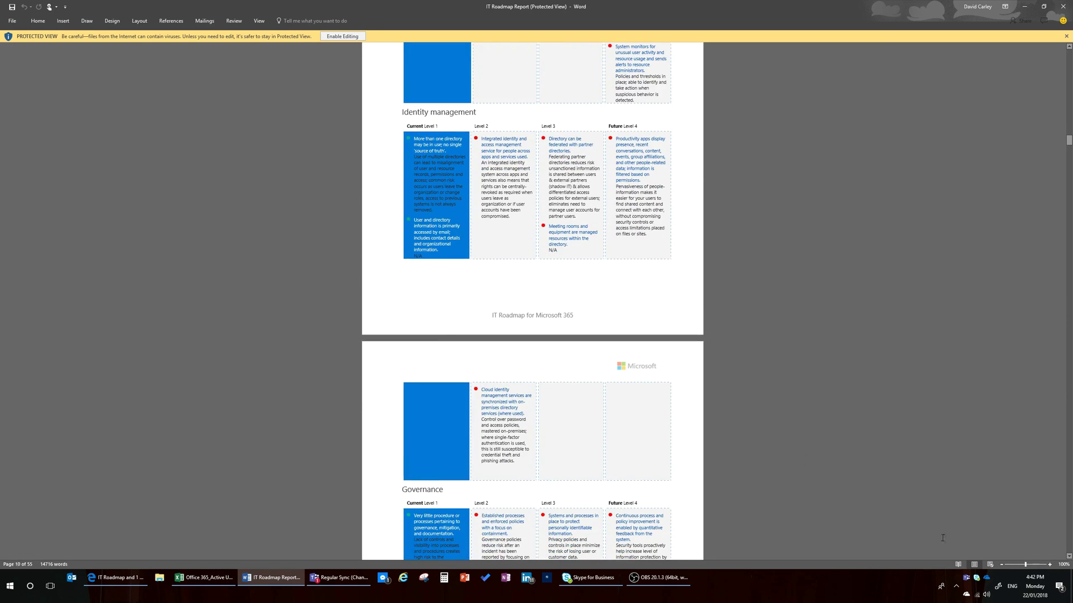